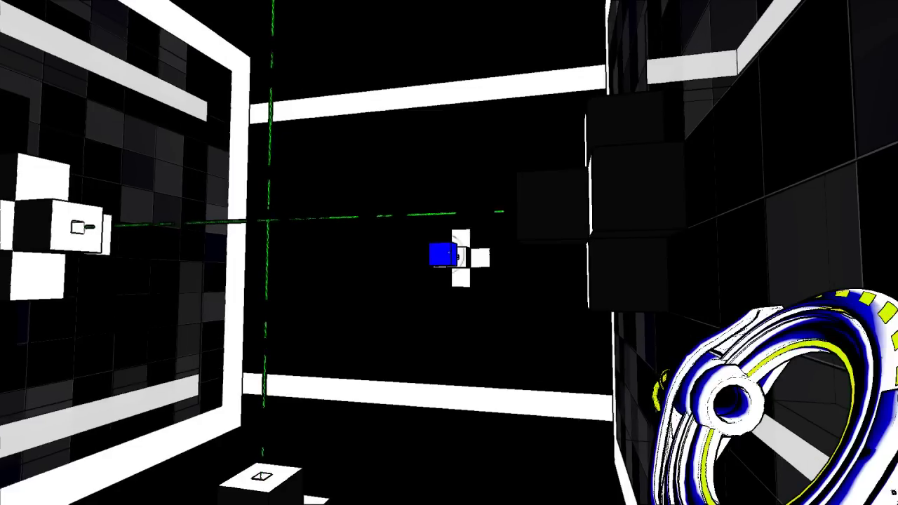
pyautogui.press('w')
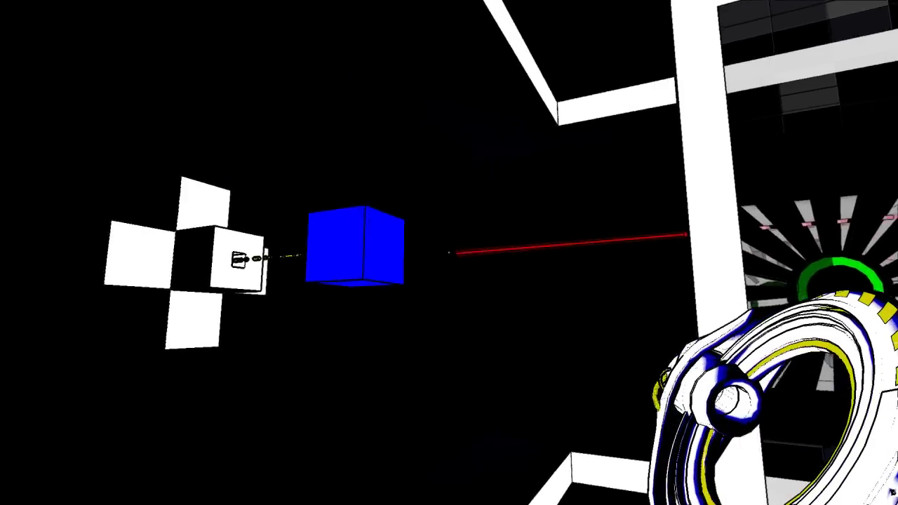
pyautogui.press('d')
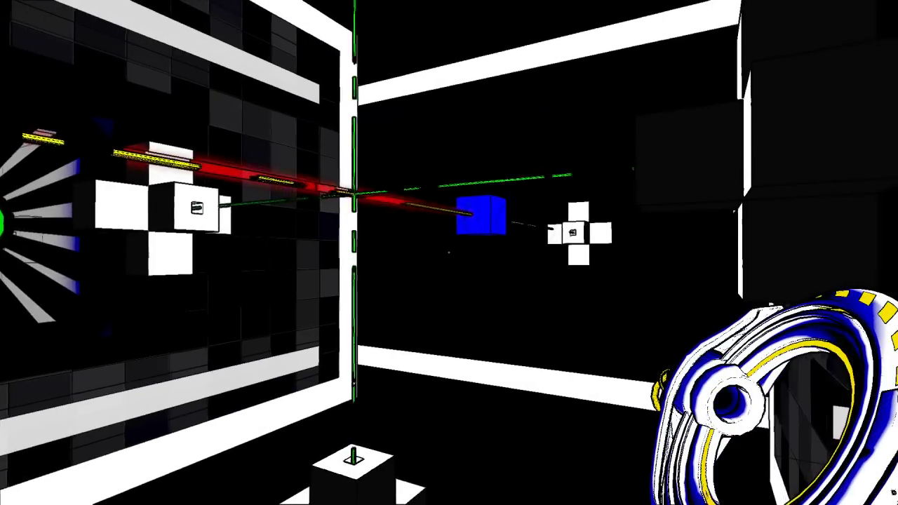
pyautogui.press('a')
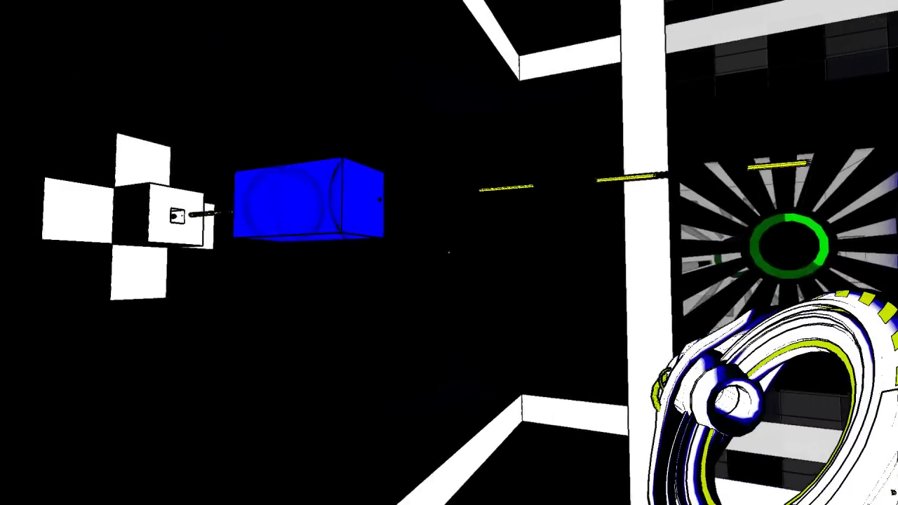
pyautogui.press('e')
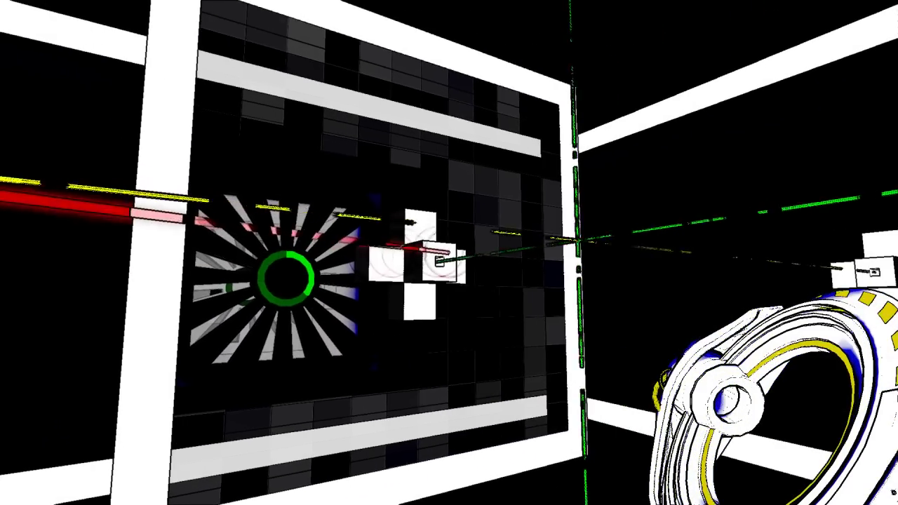
pyautogui.press('e')
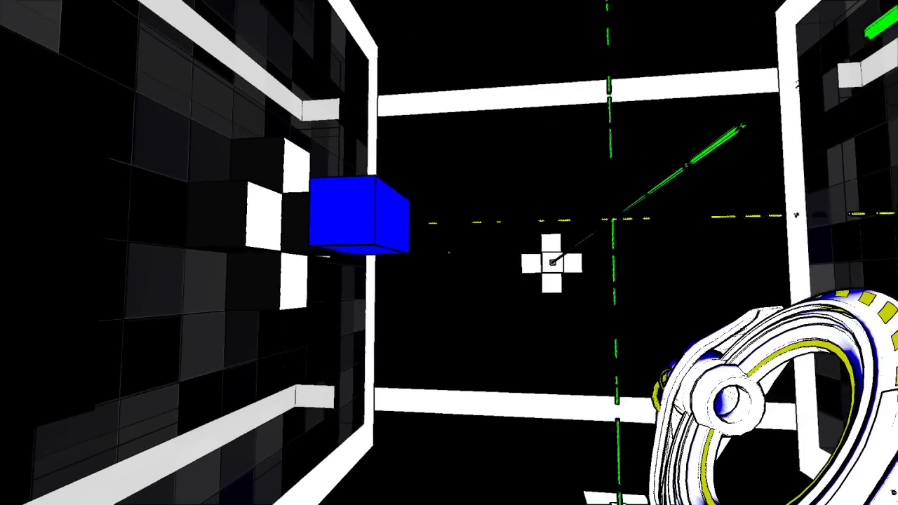
pyautogui.press('e')
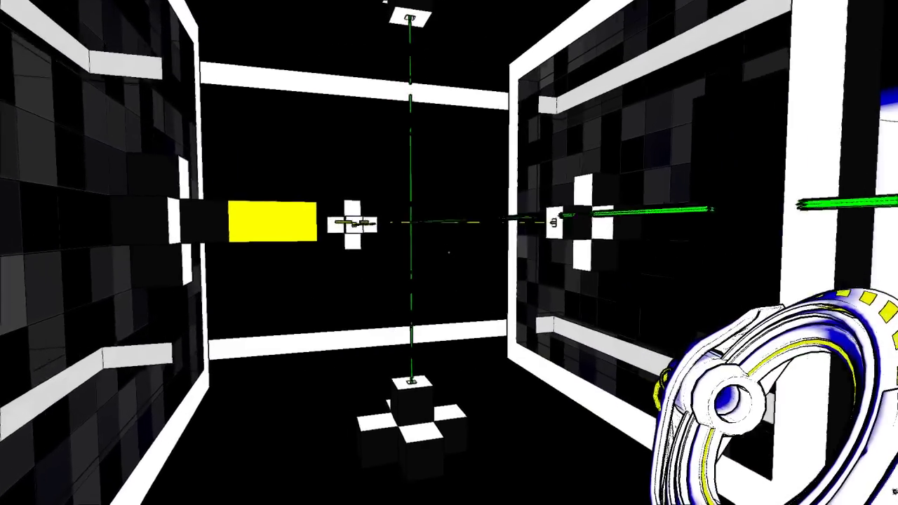
pyautogui.click(449, 251)
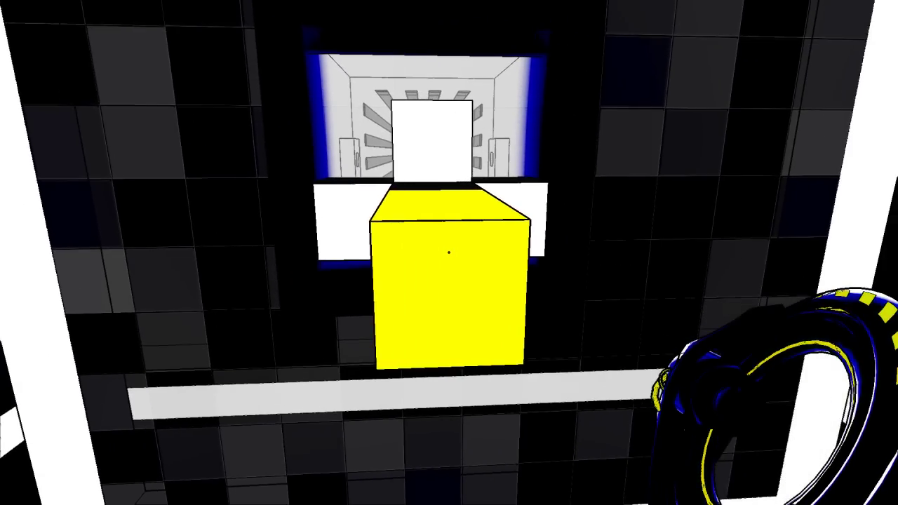
pyautogui.rightClick(449, 253)
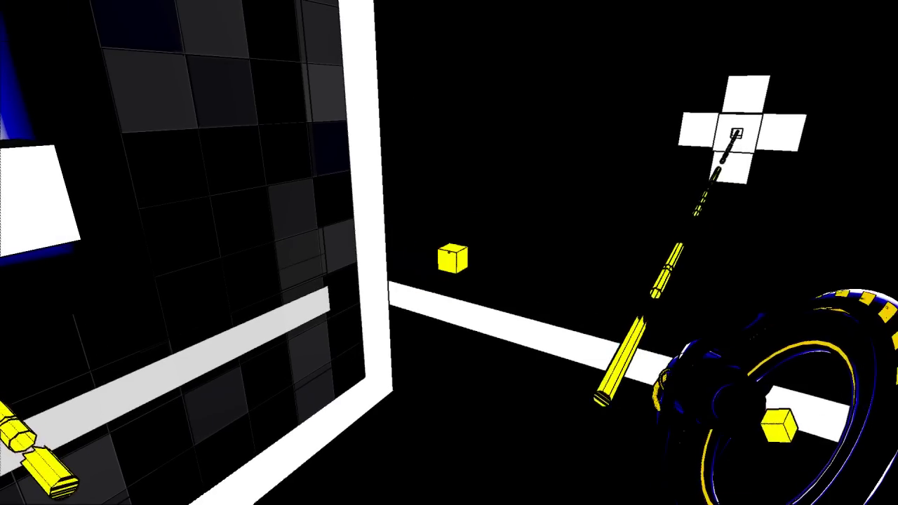
pyautogui.click(449, 253)
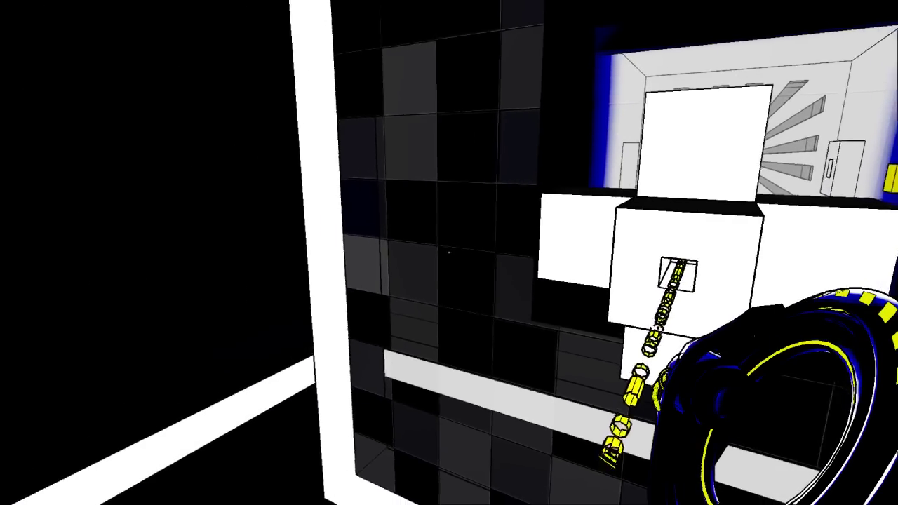
pyautogui.click(449, 253)
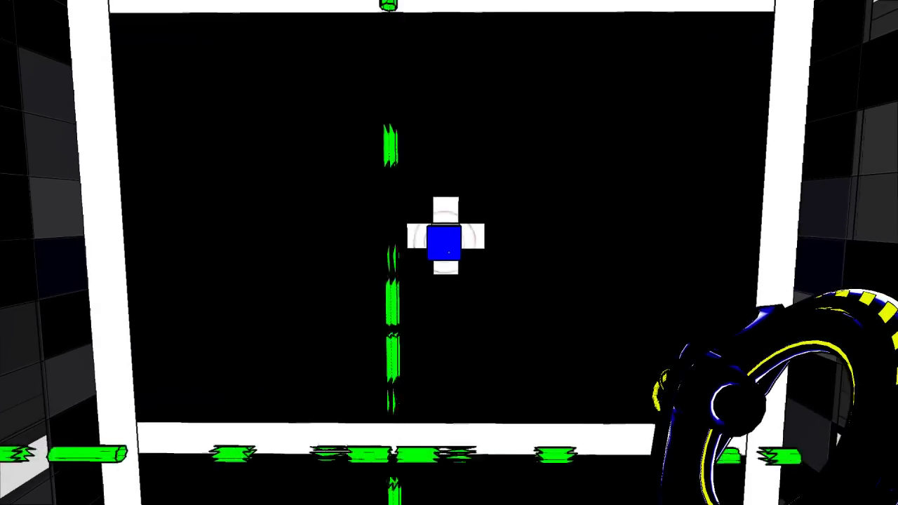
pyautogui.rightClick(449, 253)
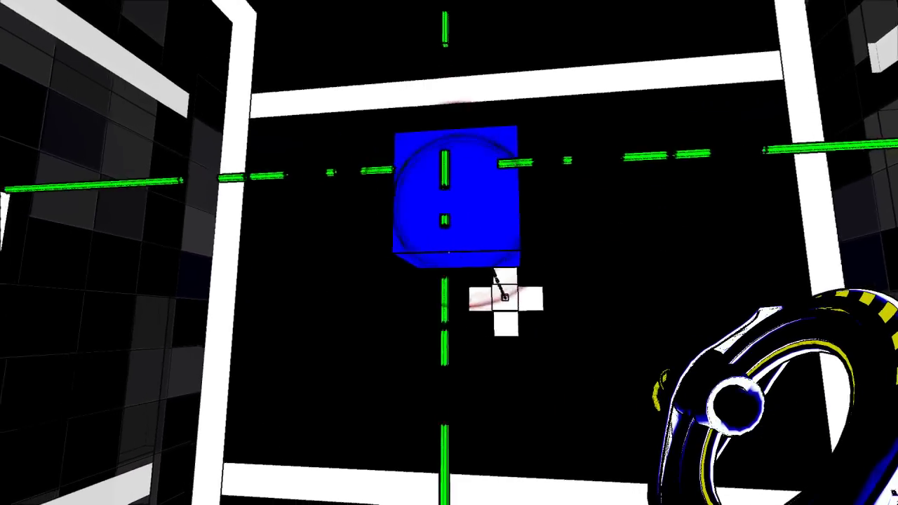
pyautogui.rightClick(449, 253)
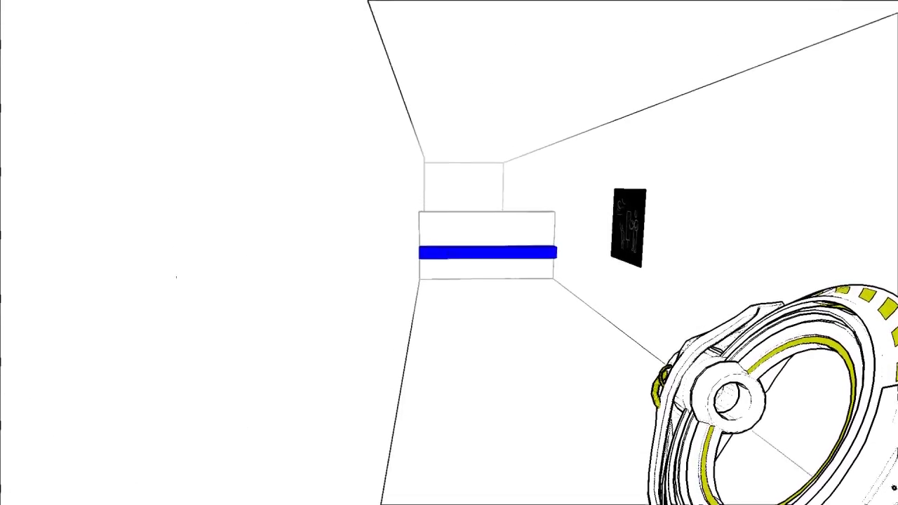
pyautogui.click(449, 253)
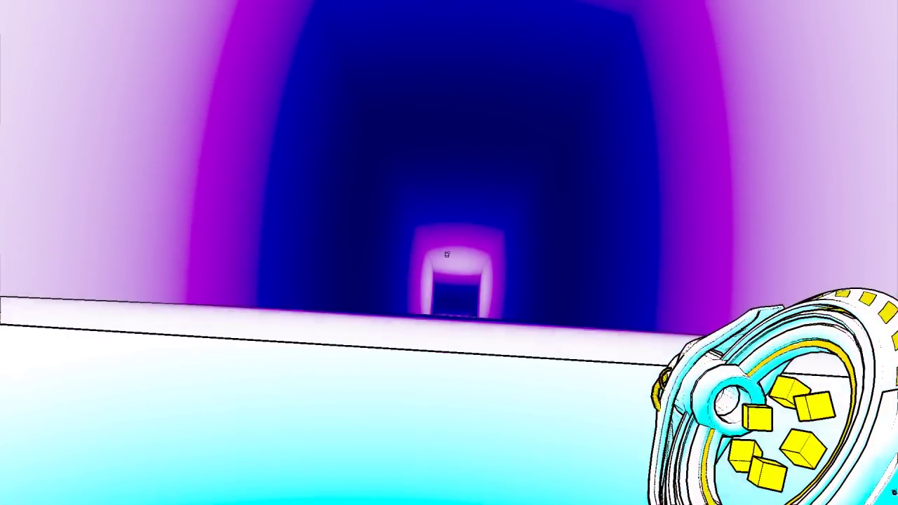
pyautogui.press('w')
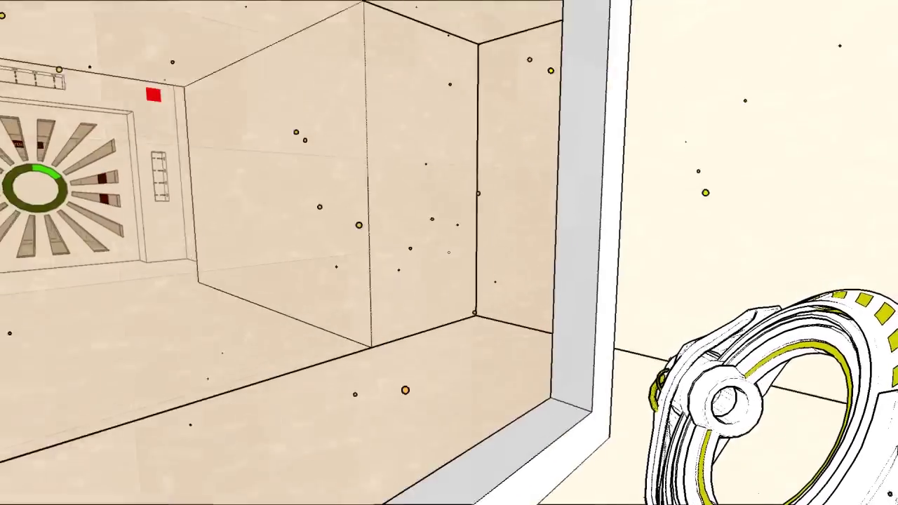
pyautogui.press('w')
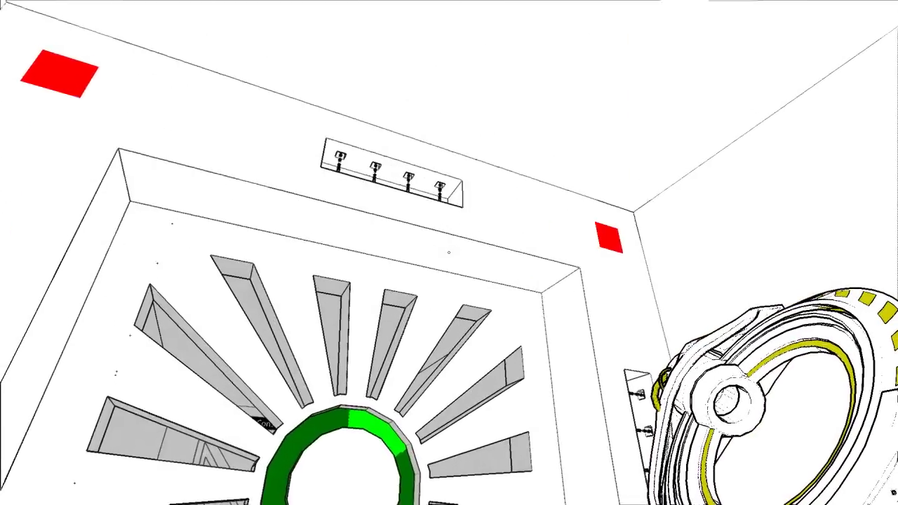
pyautogui.click(449, 252)
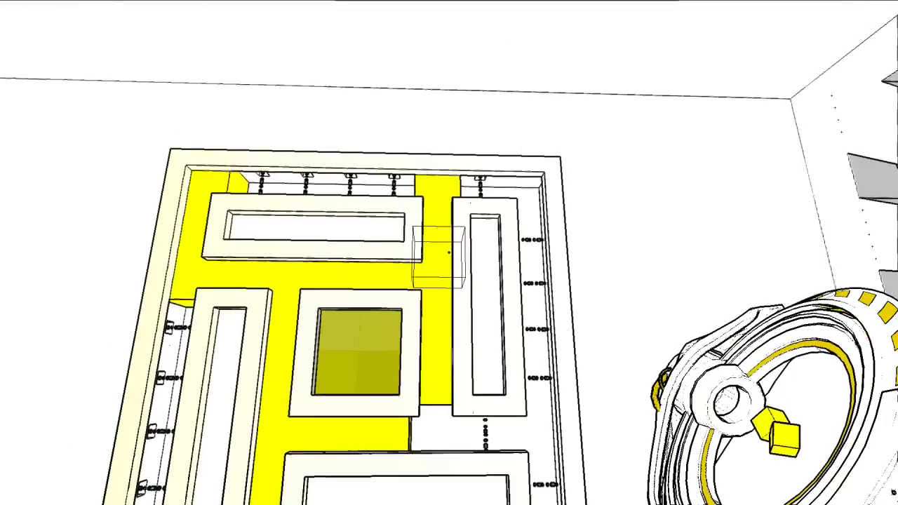
pyautogui.click(506, 254)
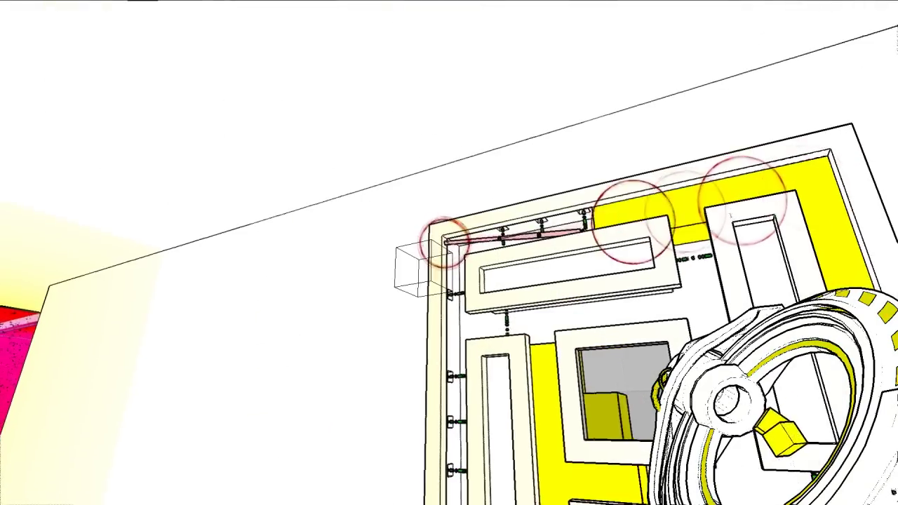
pyautogui.click(432, 265)
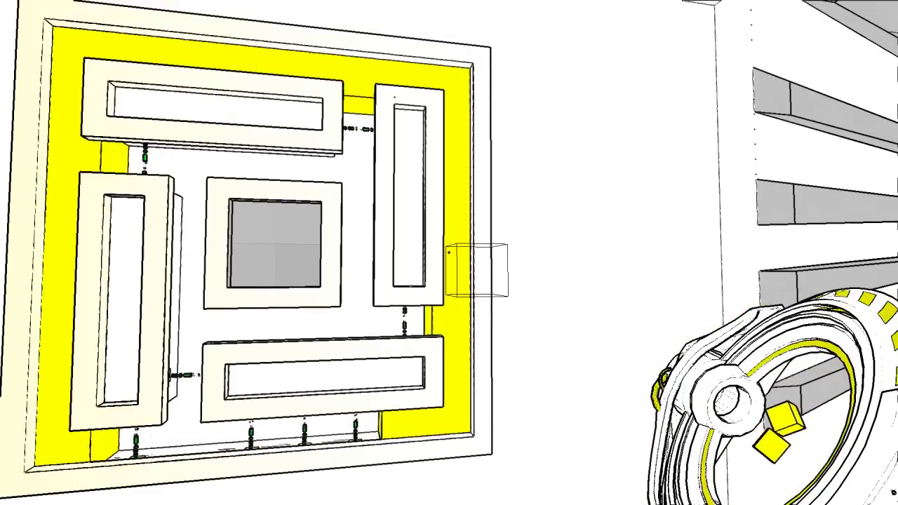
pyautogui.moveTo(471, 246); pyautogui.dragTo(659, 224)
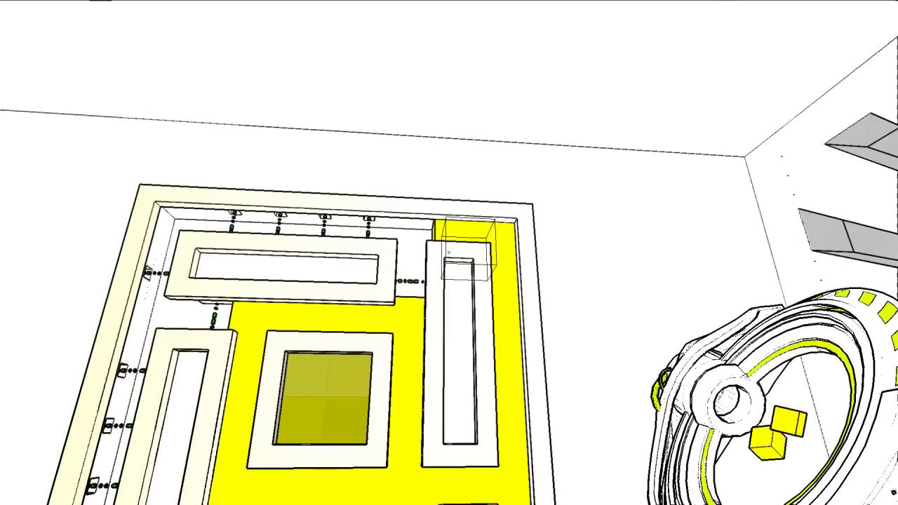
pyautogui.moveTo(473, 253); pyautogui.dragTo(744, 203)
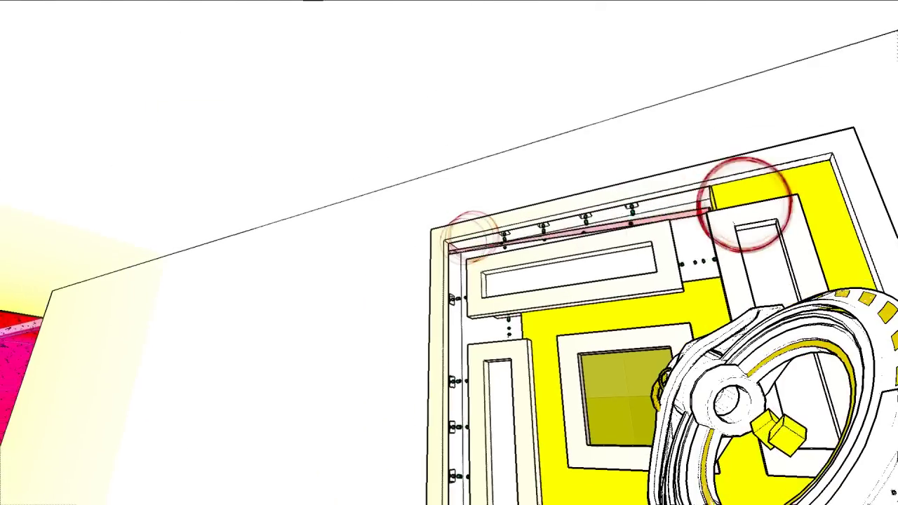
pyautogui.moveTo(453, 222); pyautogui.dragTo(436, 263)
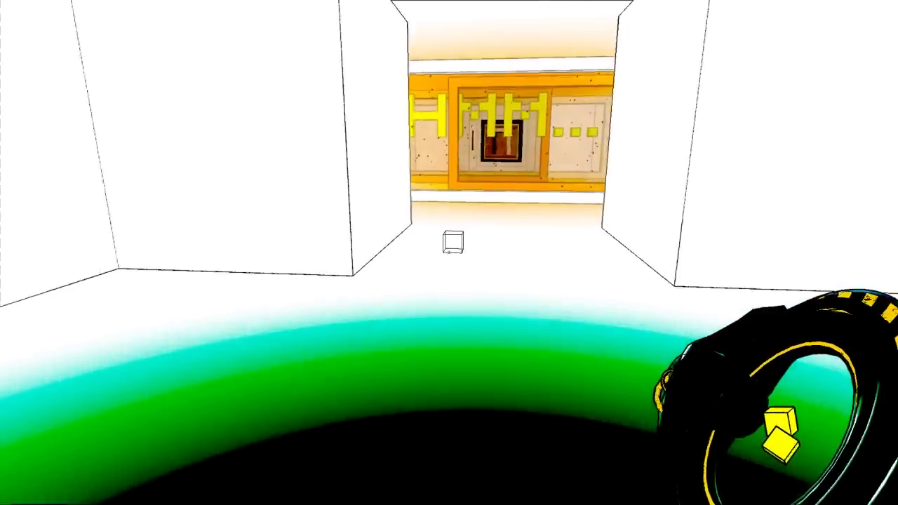
pyautogui.press('w')
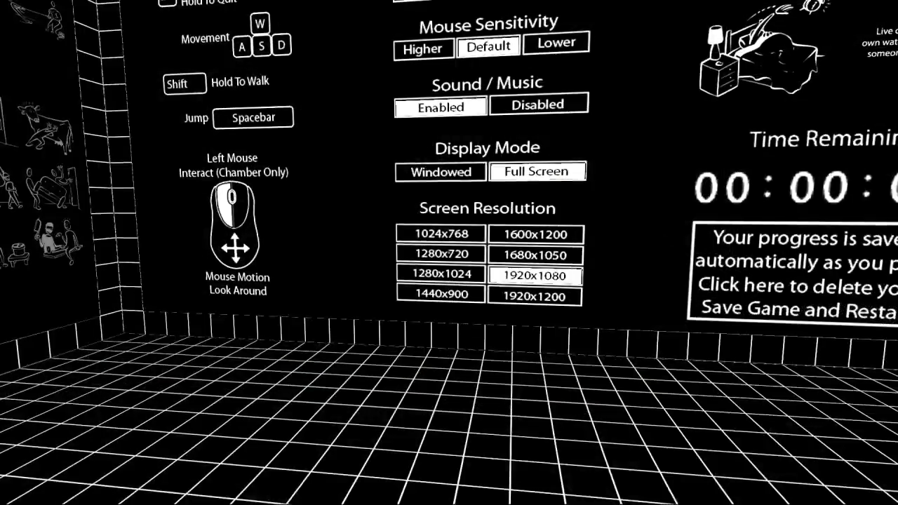
pyautogui.press('w')
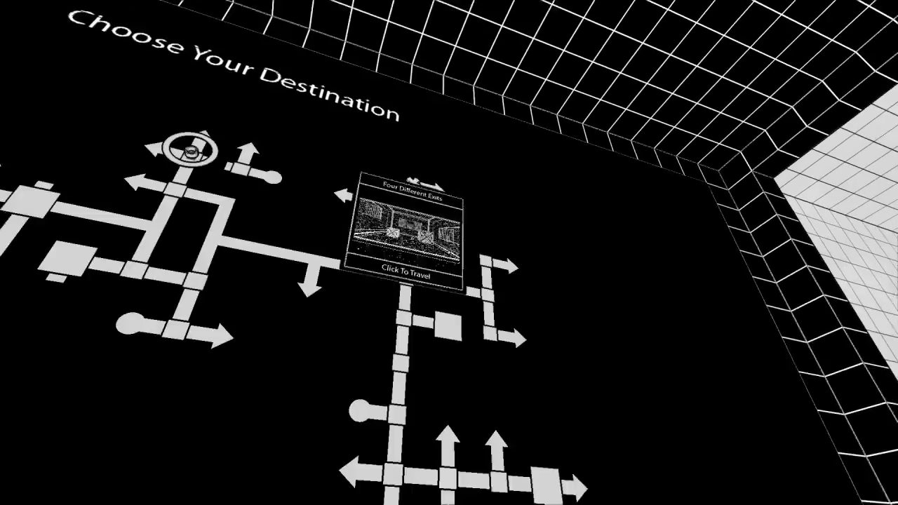
pyautogui.click(450, 253)
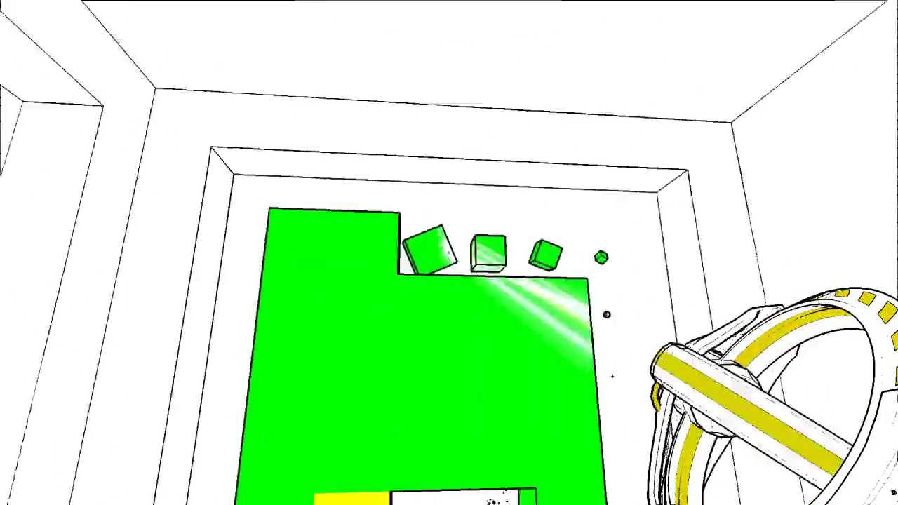
pyautogui.click(449, 253)
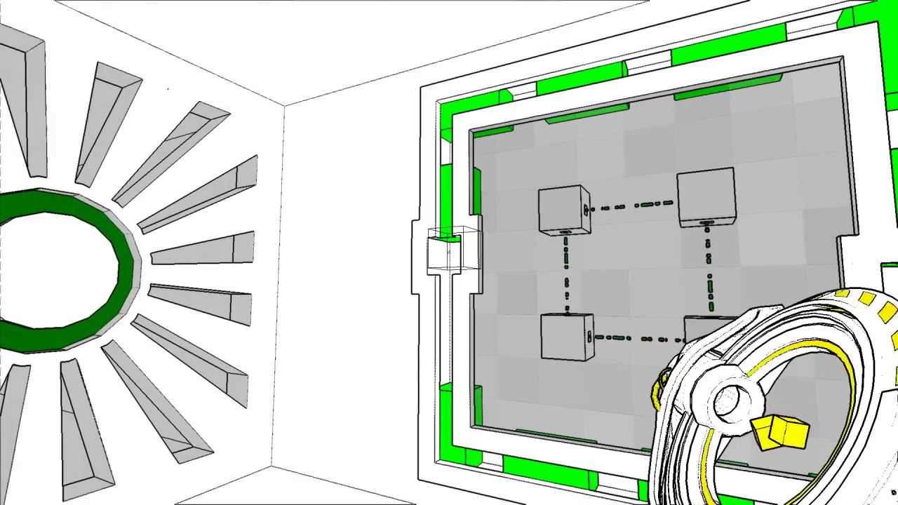
pyautogui.click(449, 252)
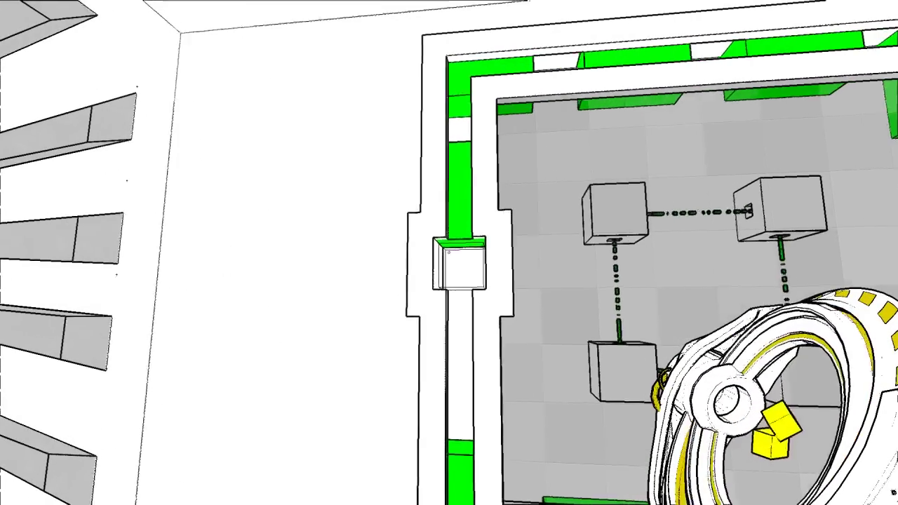
pyautogui.click(449, 252)
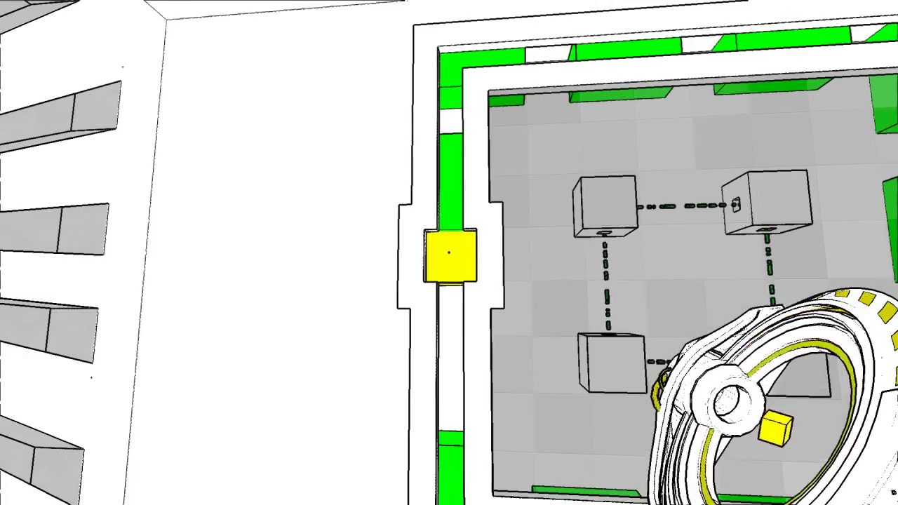
pyautogui.click(449, 252)
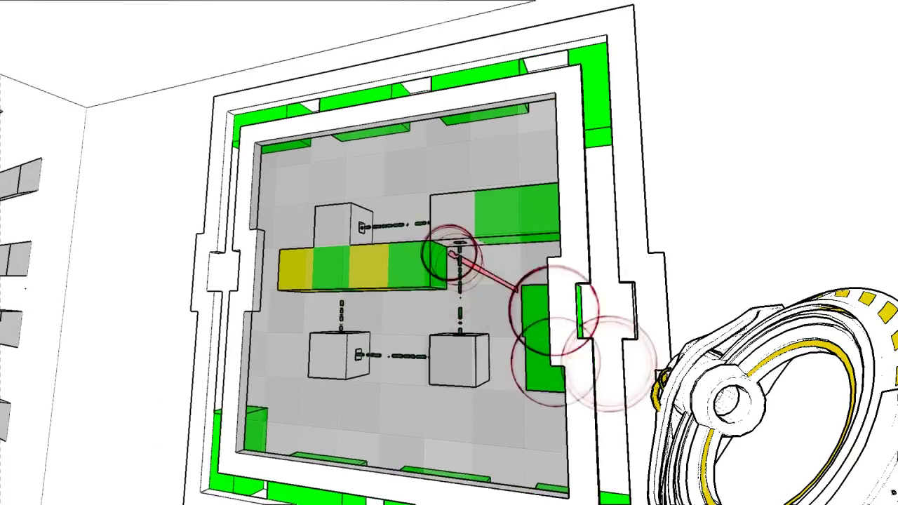
pyautogui.click(449, 253)
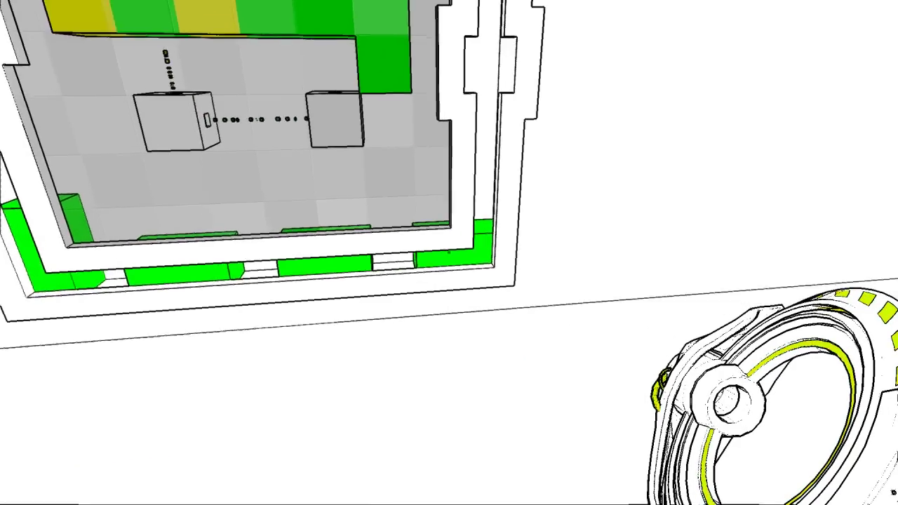
pyautogui.click(450, 253)
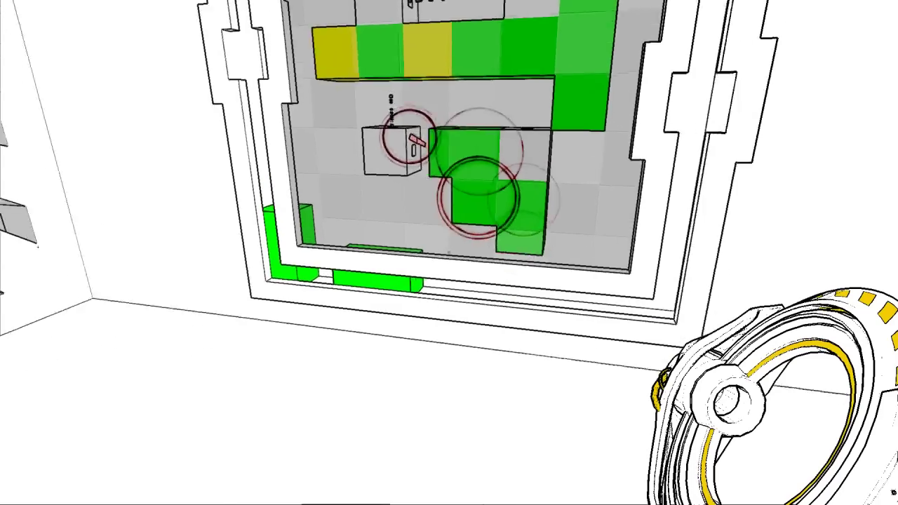
pyautogui.click(450, 253)
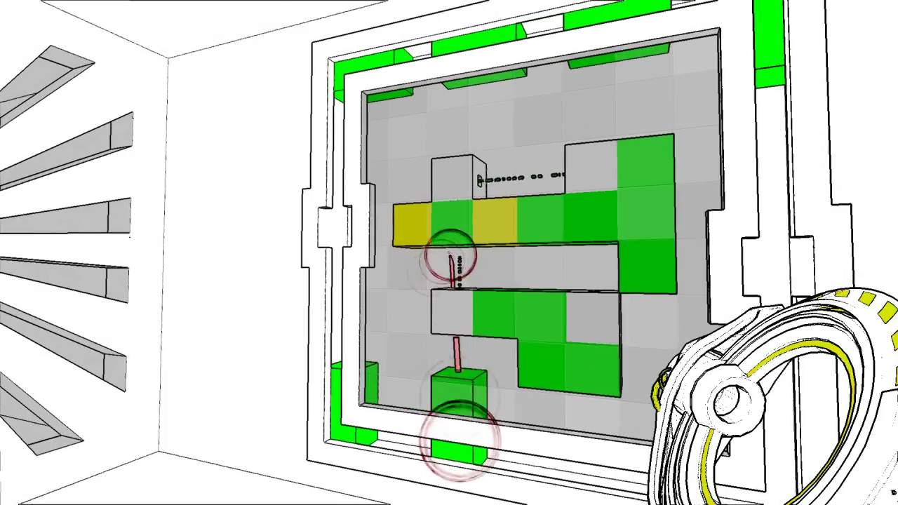
pyautogui.press('w')
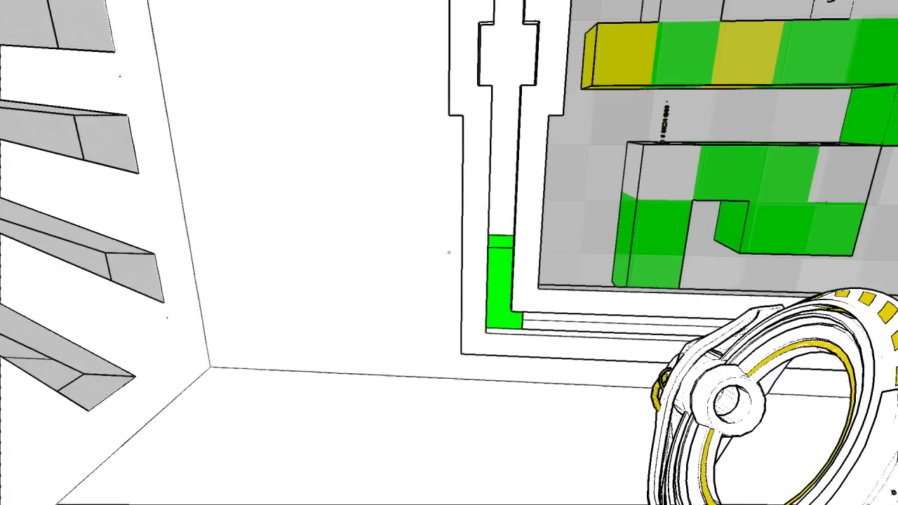
pyautogui.click(449, 253)
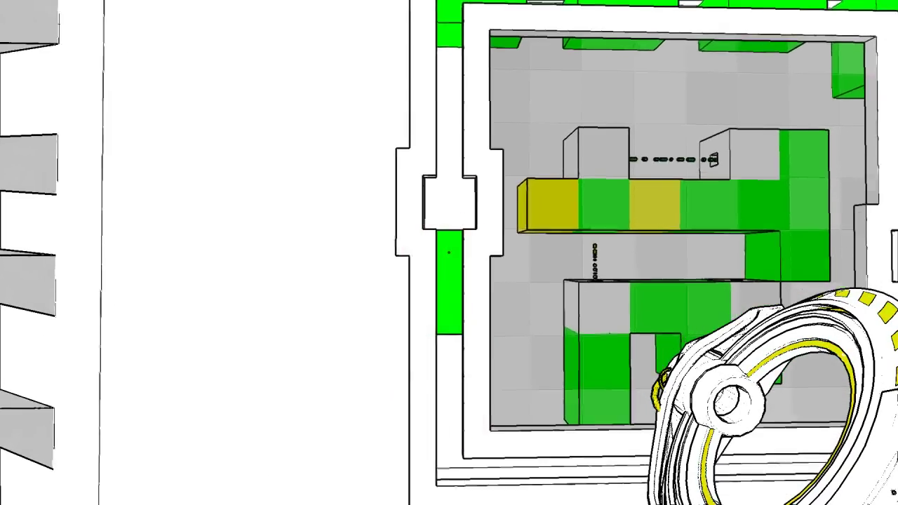
pyautogui.click(450, 253)
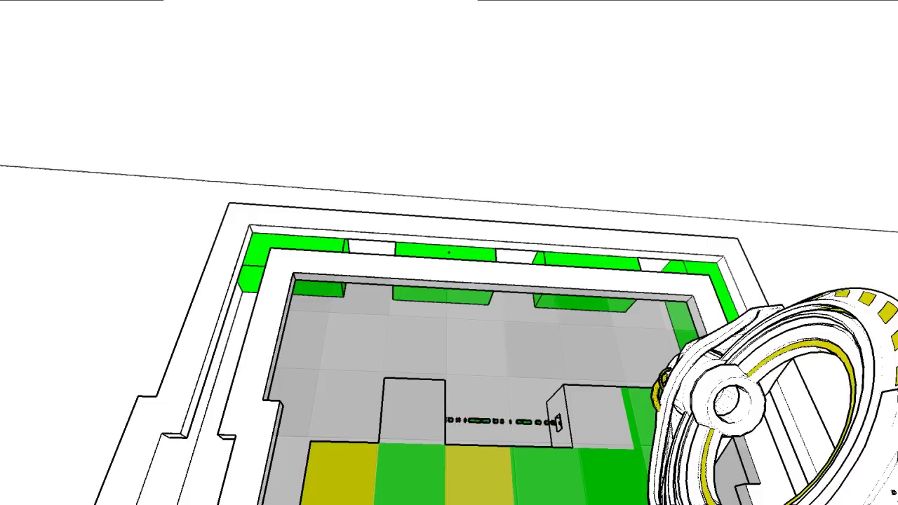
pyautogui.click(459, 269)
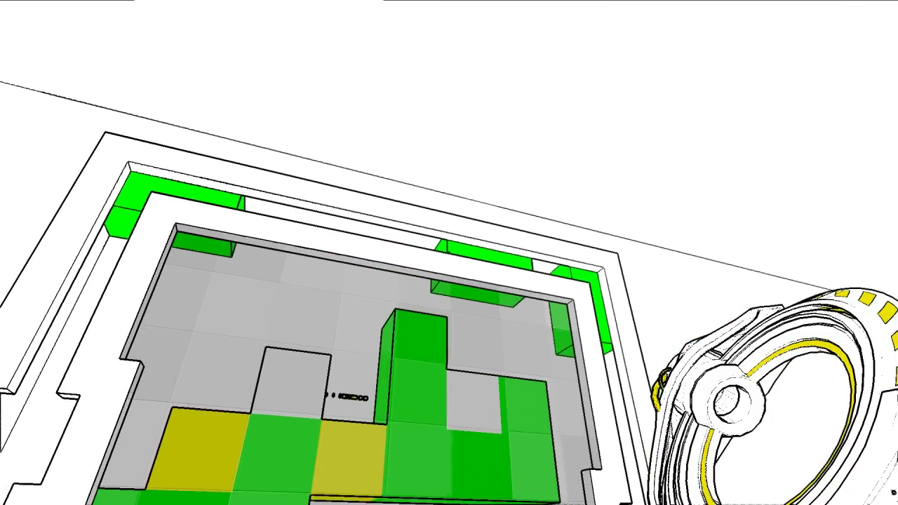
pyautogui.click(449, 252)
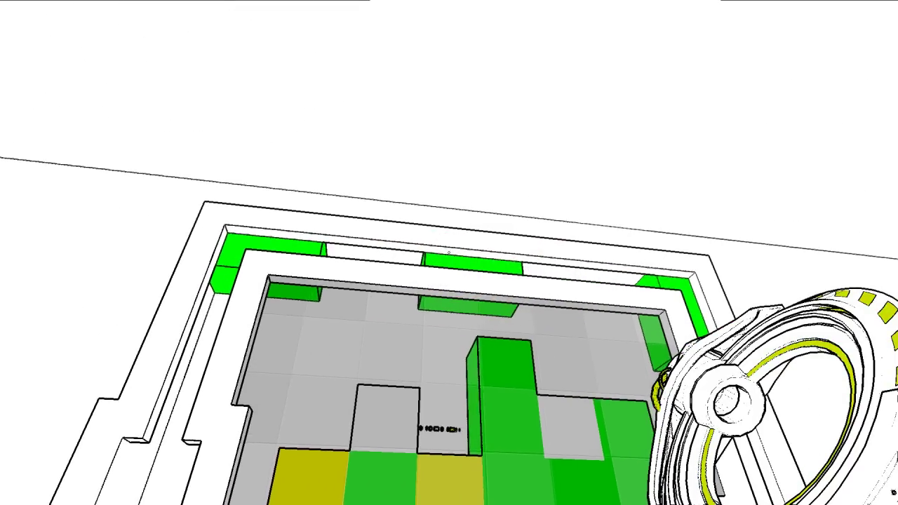
pyautogui.click(449, 253)
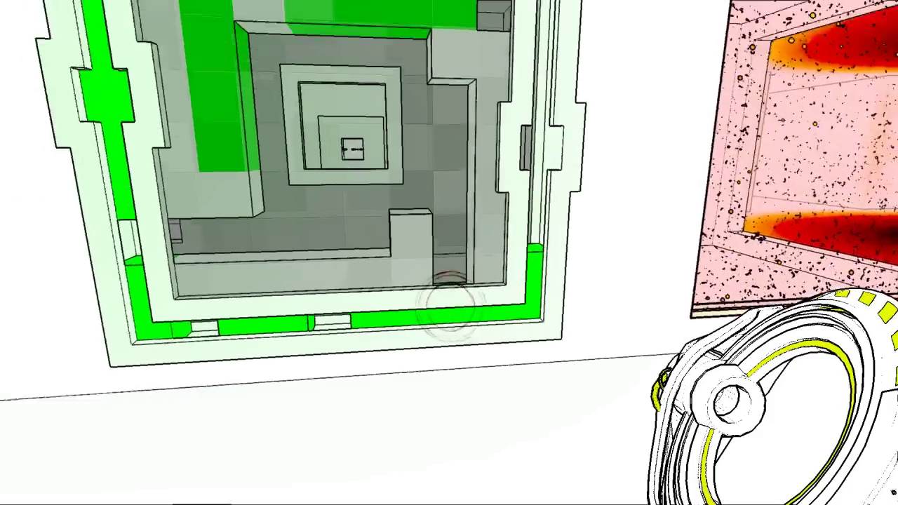
pyautogui.click(449, 280)
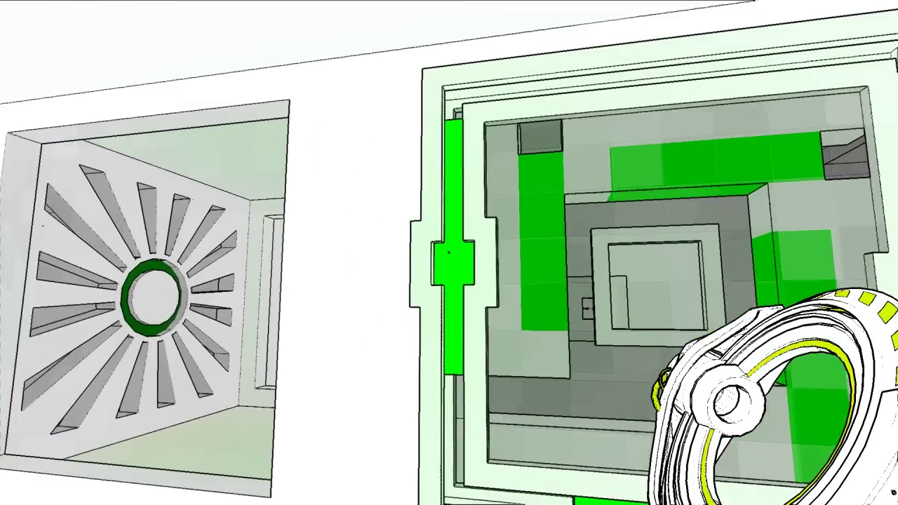
pyautogui.click(450, 253)
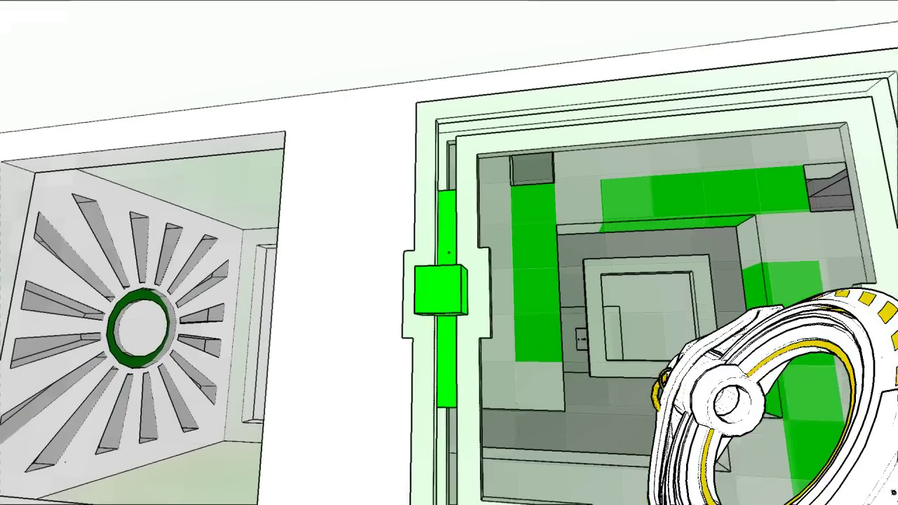
pyautogui.click(449, 253)
pyautogui.click(449, 253)
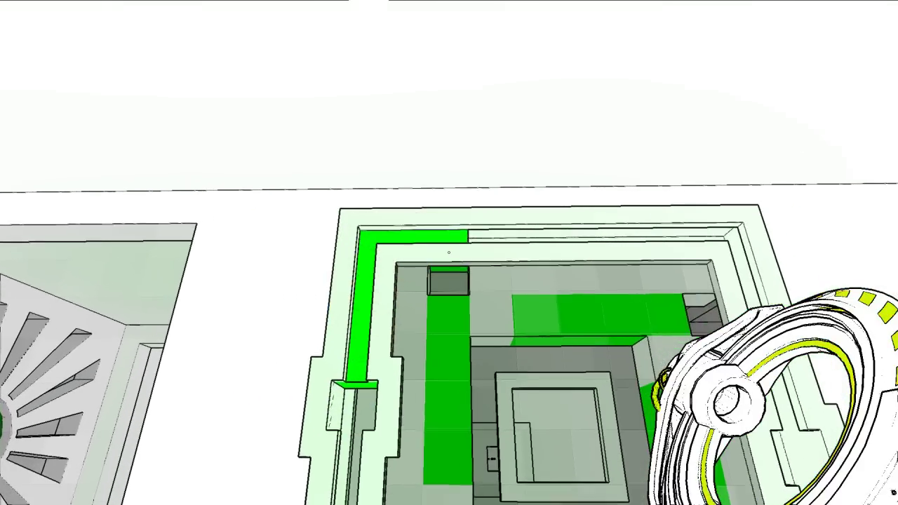
pyautogui.click(449, 253)
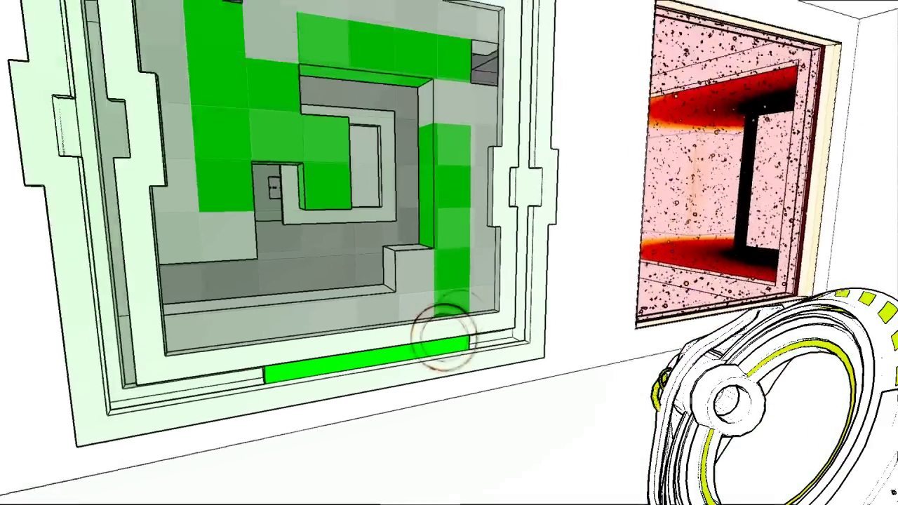
pyautogui.click(449, 253)
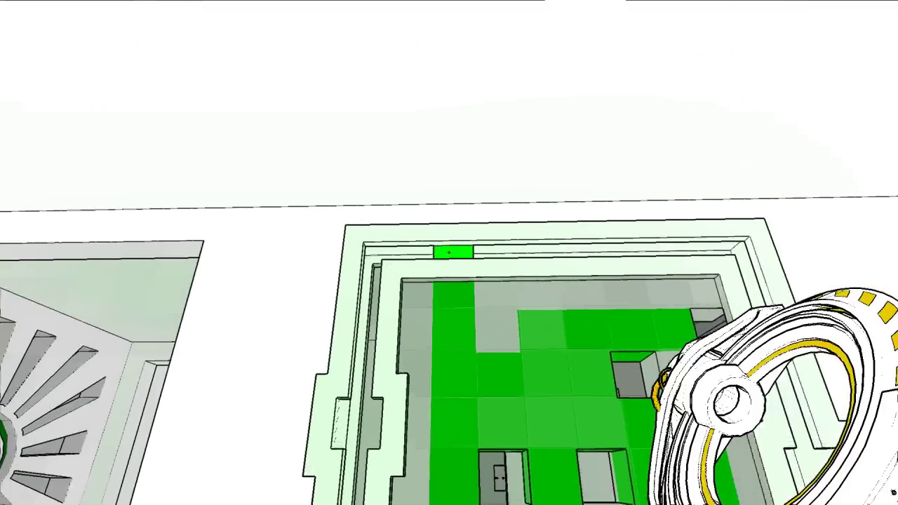
pyautogui.click(449, 252)
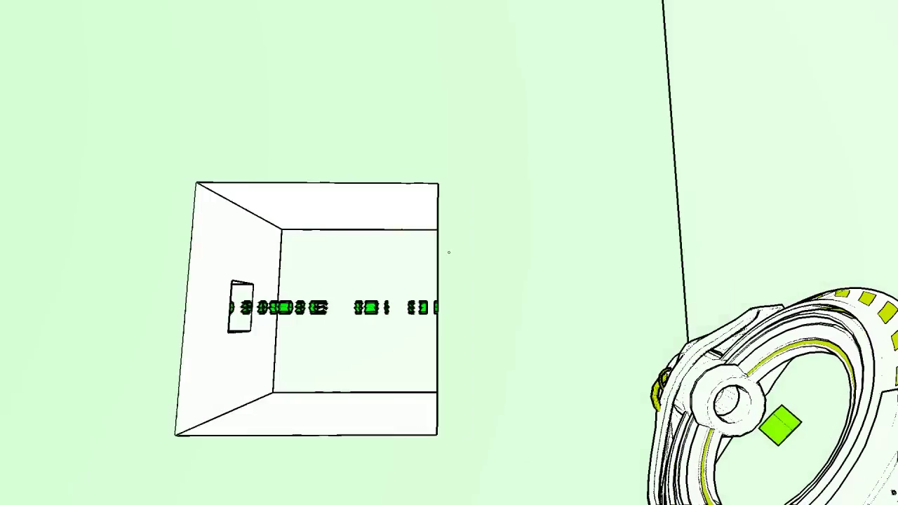
pyautogui.press('w')
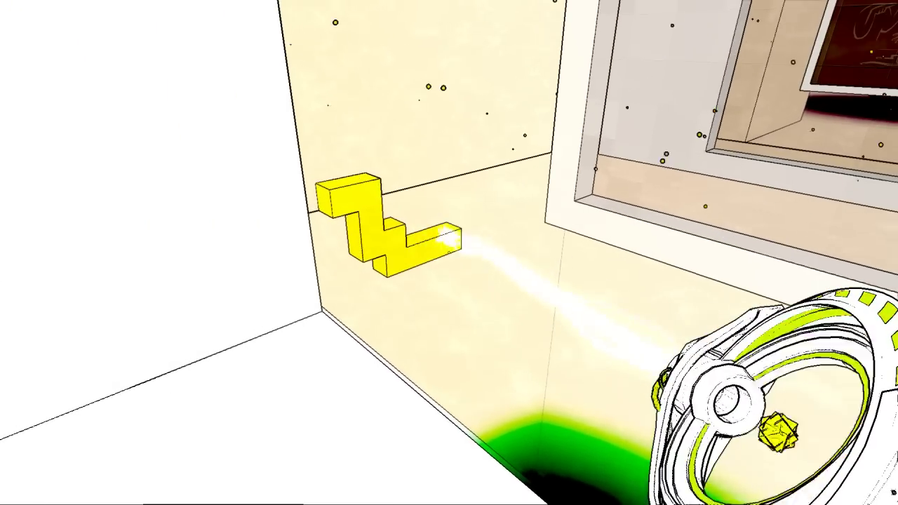
pyautogui.moveTo(449, 245); pyautogui.dragTo(450, 279)
pyautogui.click(449, 253)
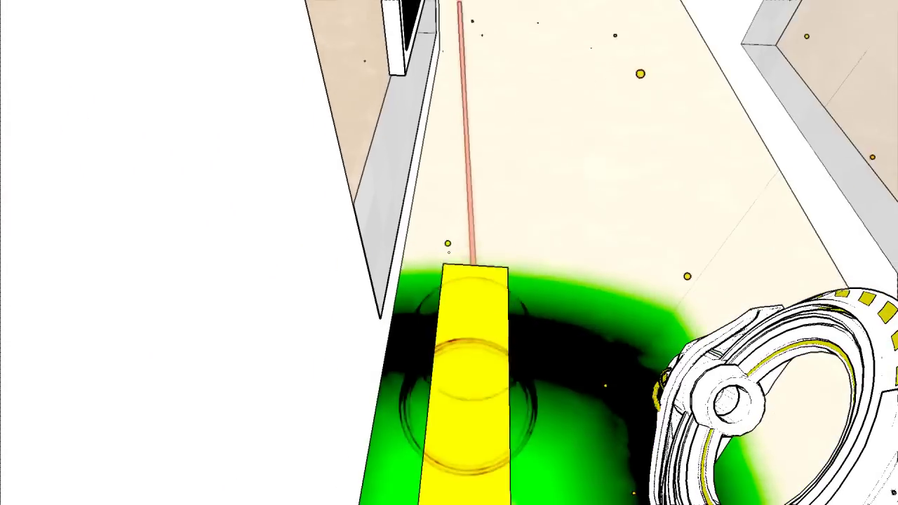
pyautogui.click(449, 253)
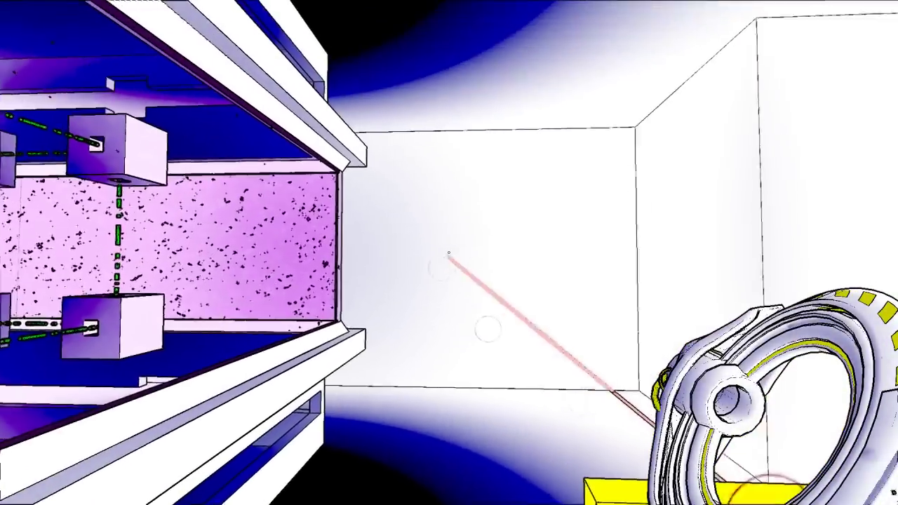
pyautogui.click(449, 253)
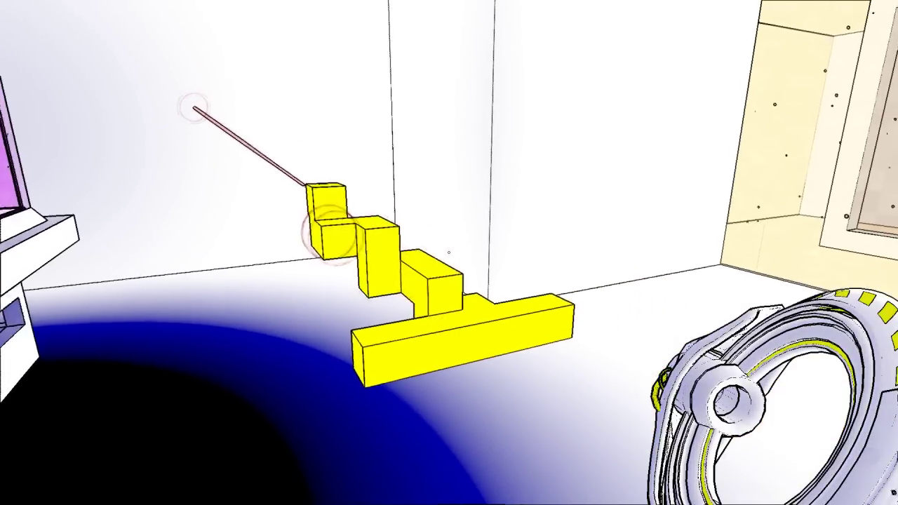
pyautogui.press('w')
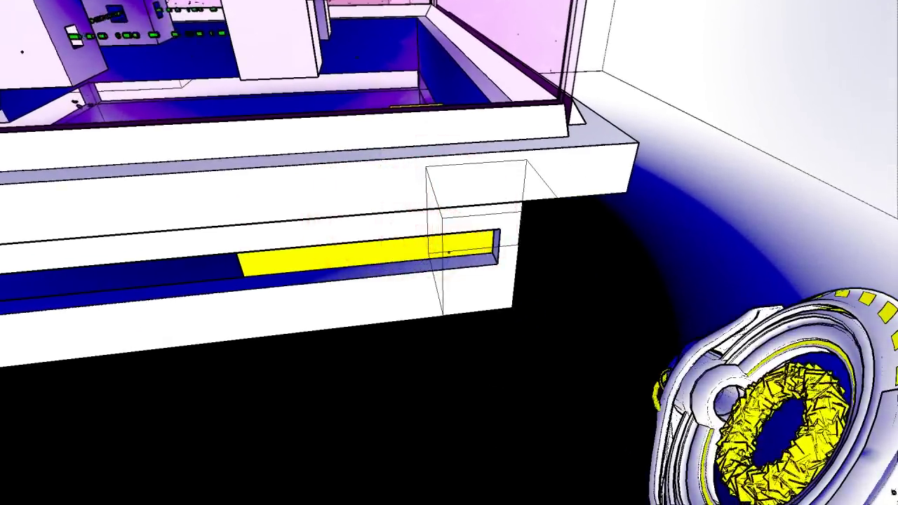
pyautogui.click(449, 253)
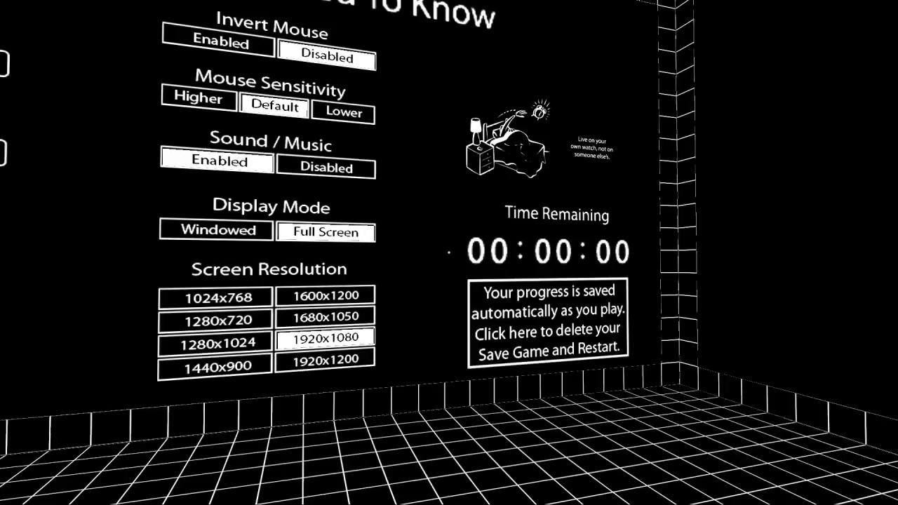
pyautogui.press('w')
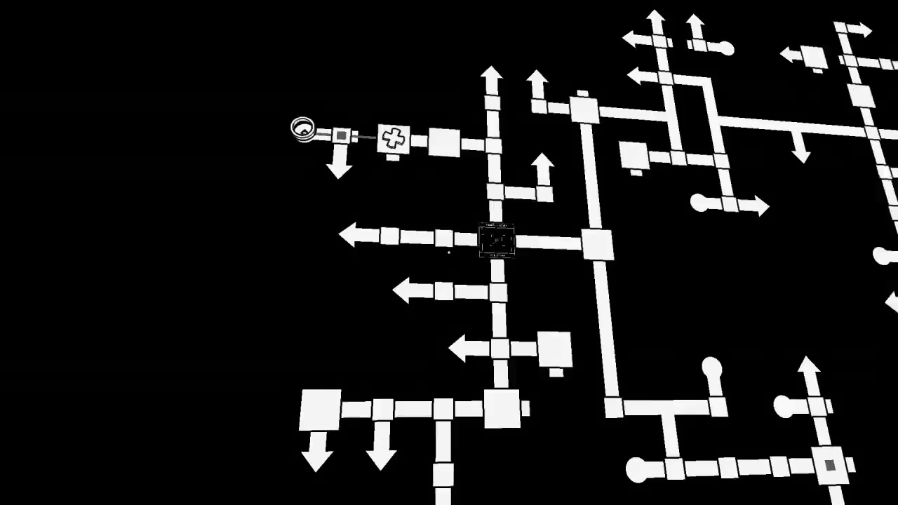